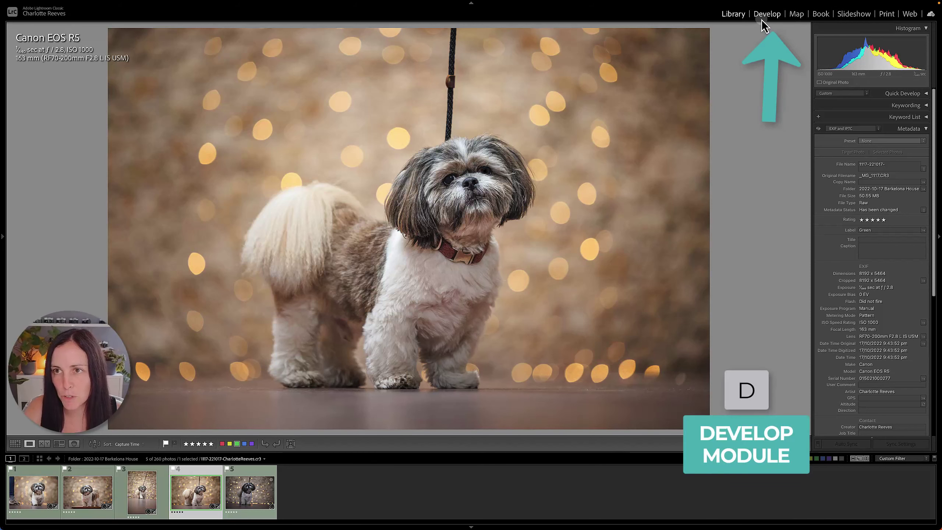
# In Develop, copy the dog photo's settings with the Eyes brighten mask unchecked.
pyautogui.press('d')
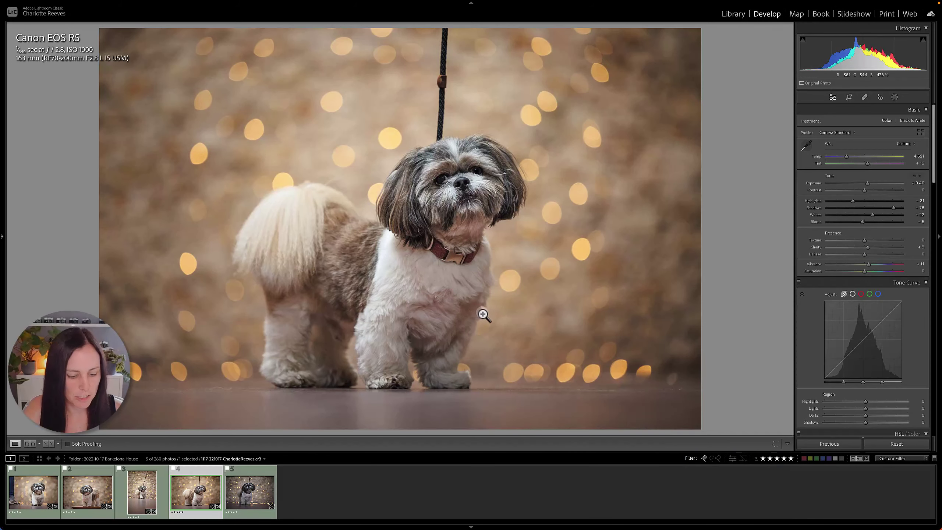
pyautogui.press('super+c')
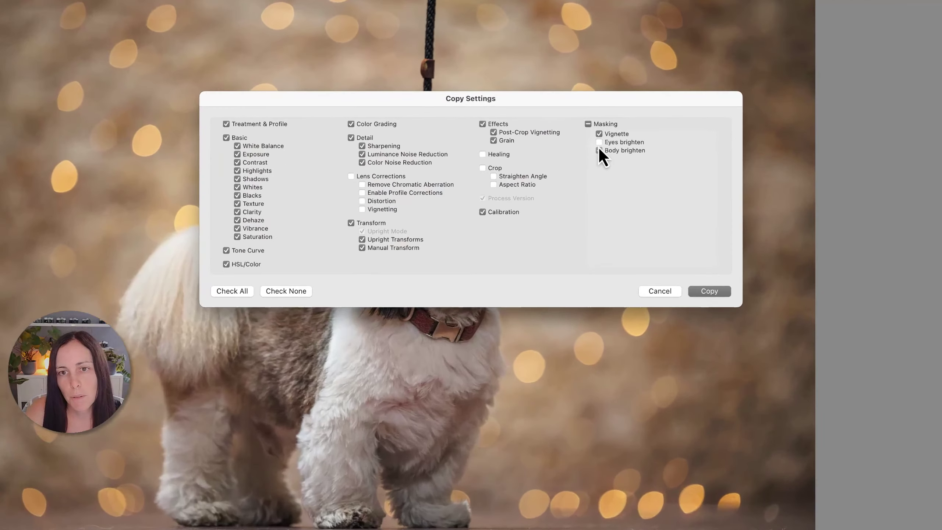
pyautogui.click(557, 130)
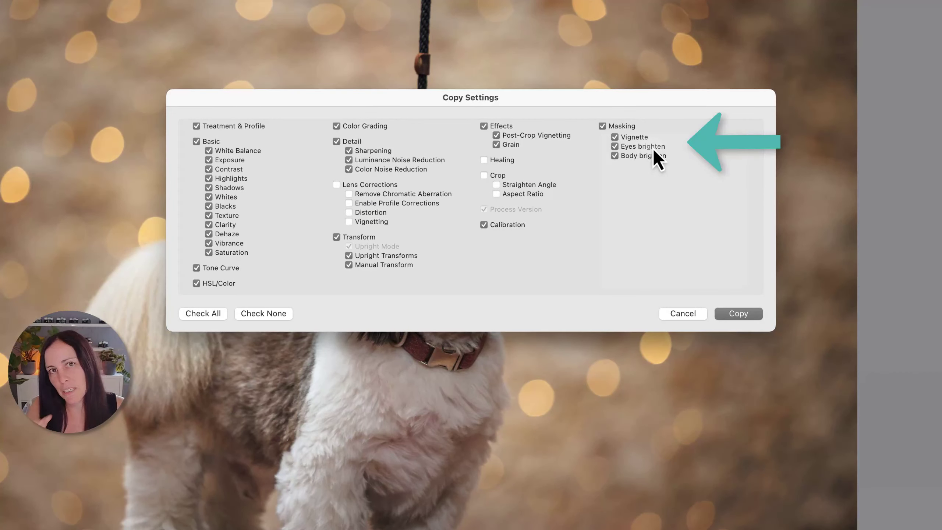
pyautogui.click(746, 314)
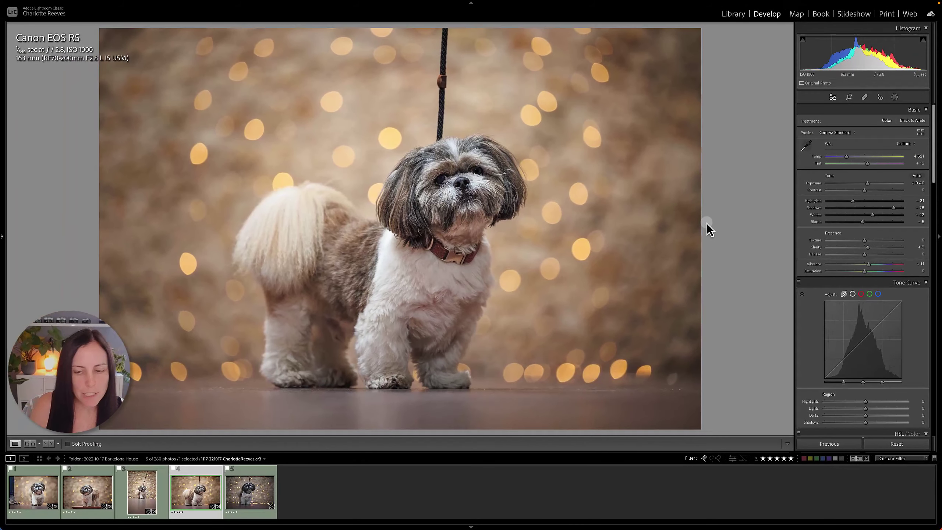
# Paste the copied settings onto photo 5, then flip between photos 4 and 5 to compare.
pyautogui.press('Right')
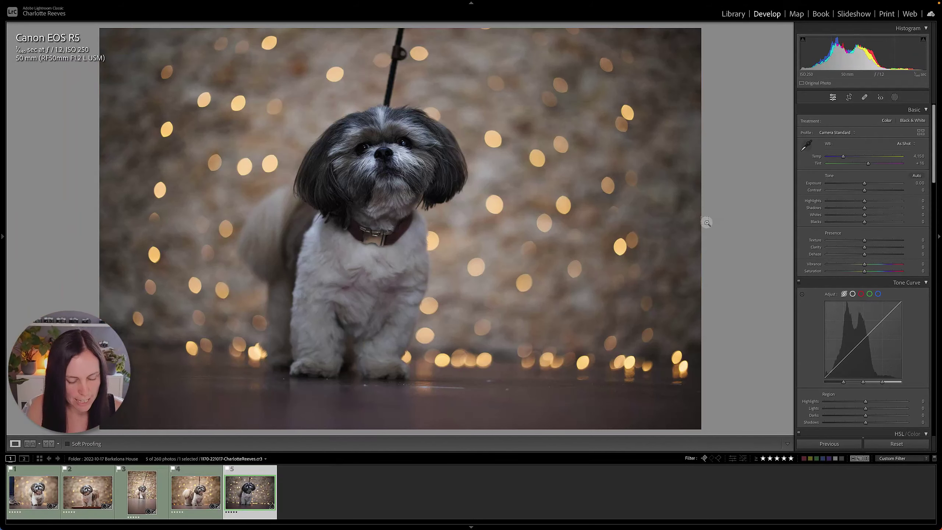
pyautogui.press('super+v')
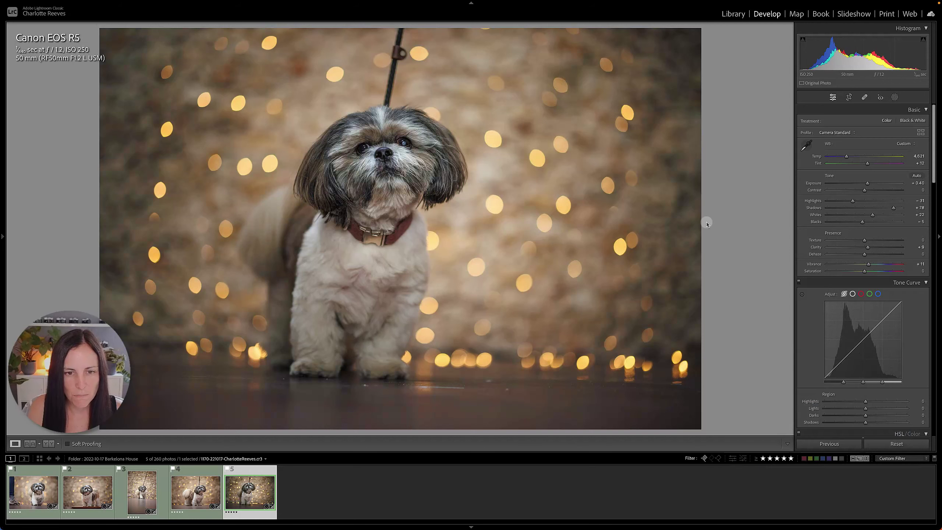
pyautogui.press('Left')
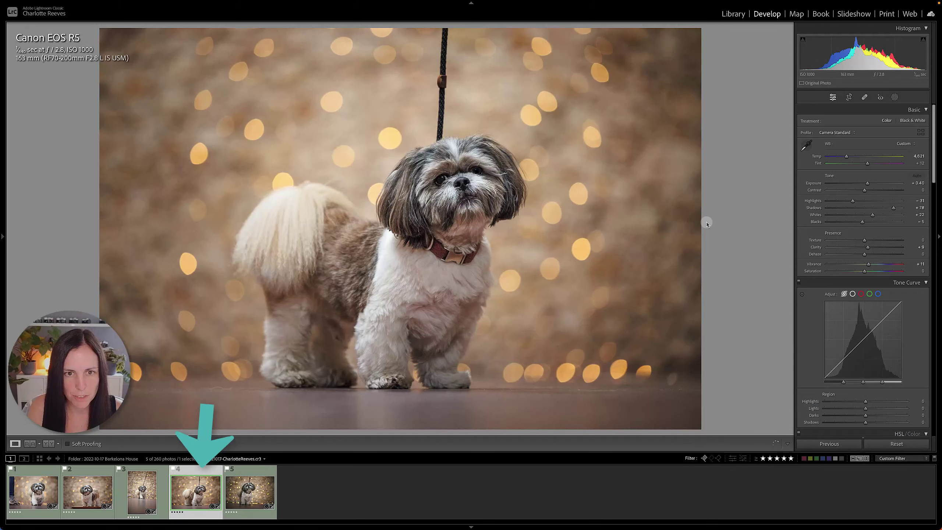
pyautogui.press('Right')
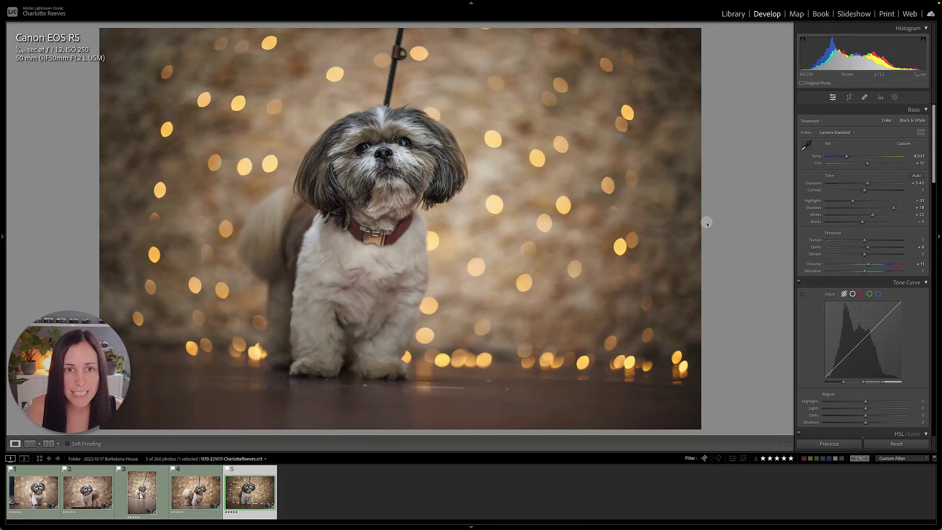
pyautogui.press('Left')
pyautogui.press('Right')
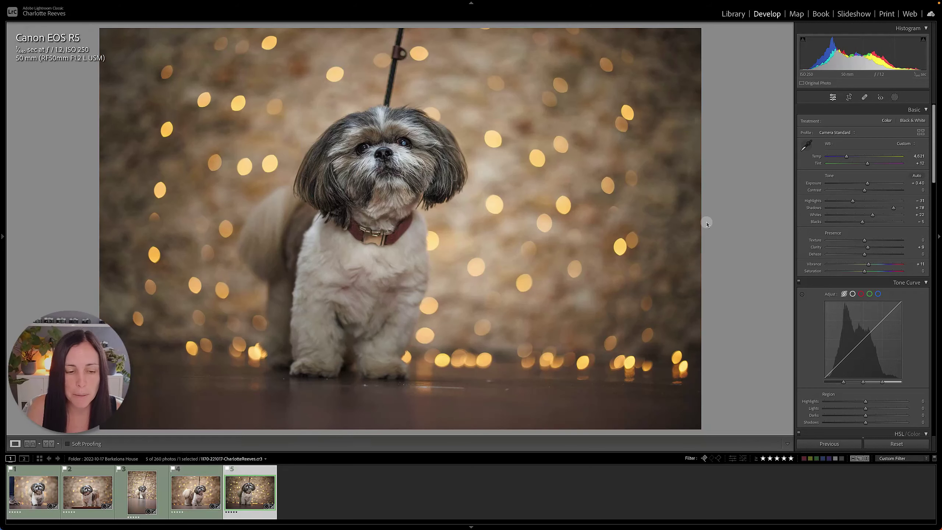
pyautogui.press('Left')
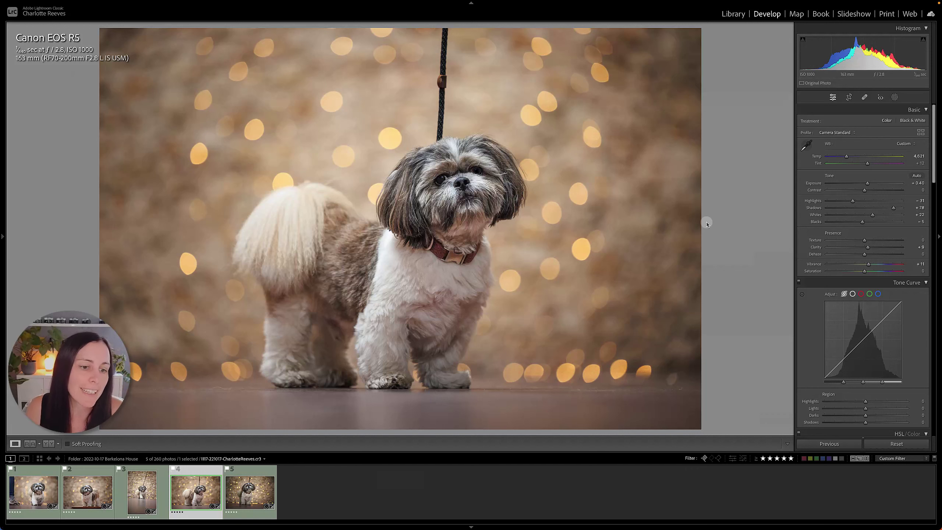
pyautogui.press('Right')
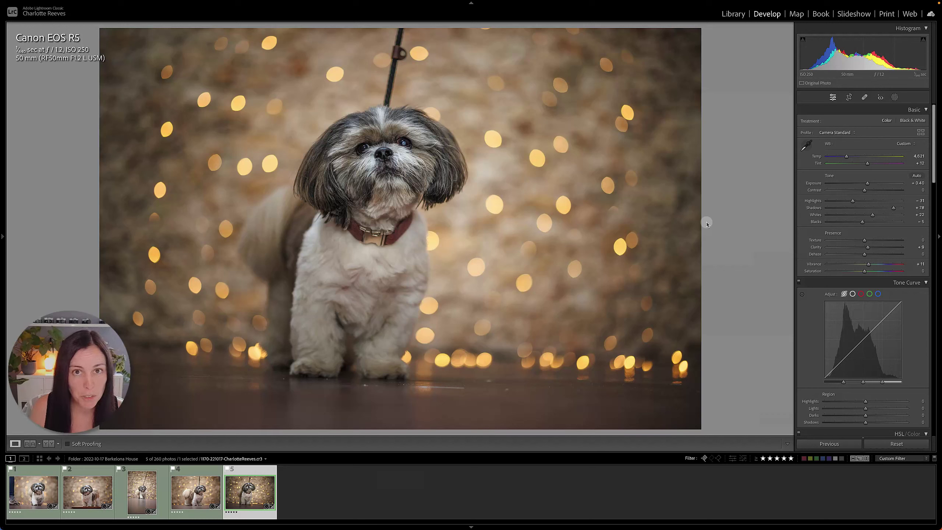
# Compare photos 4 and 5 side by side in Compare view, then return to Develop.
pyautogui.keyDown('shift'); pyautogui.click(194, 501); pyautogui.keyUp('shift')
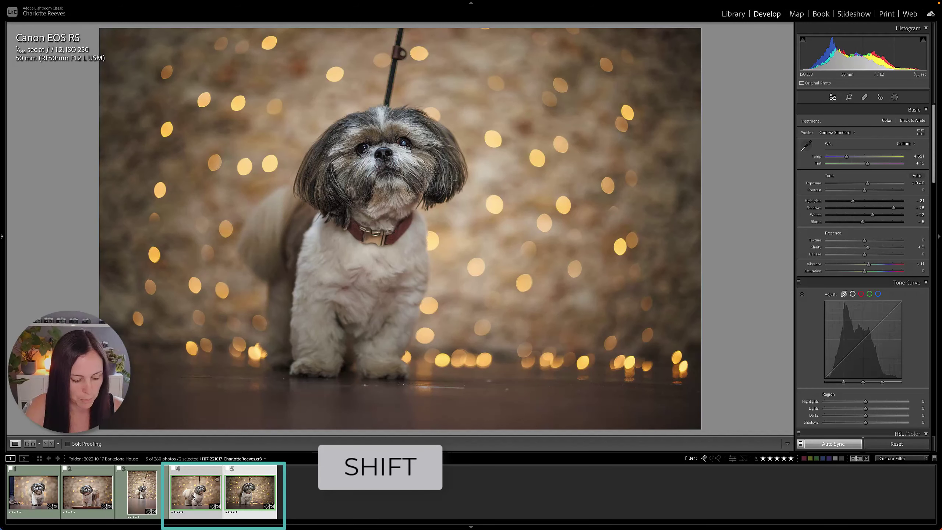
pyautogui.press('c')
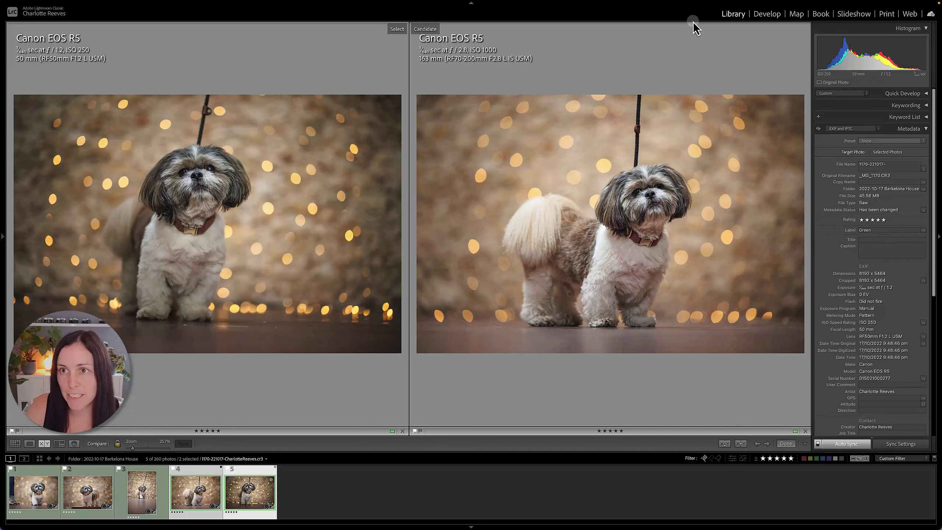
pyautogui.click(767, 14)
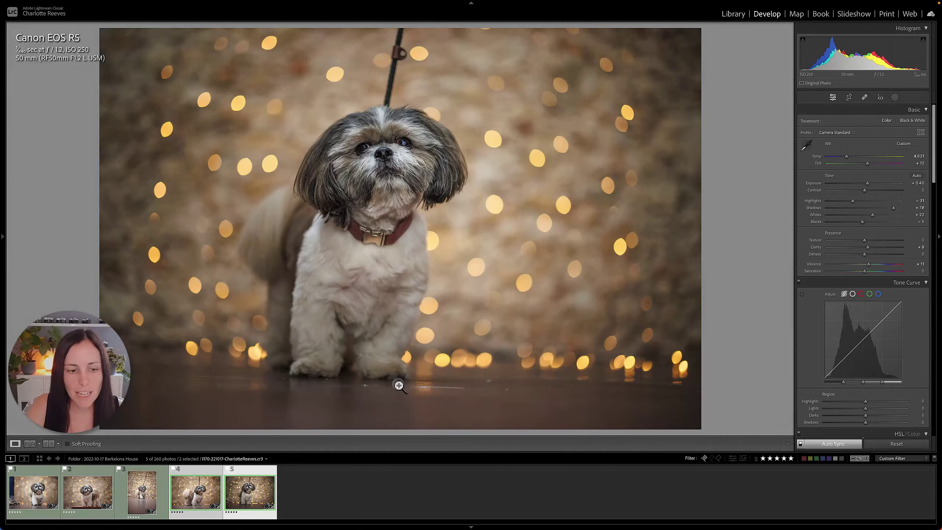
# Lower photo 5's Temp to 4,453 and check it against photo 4.
pyautogui.click(247, 494)
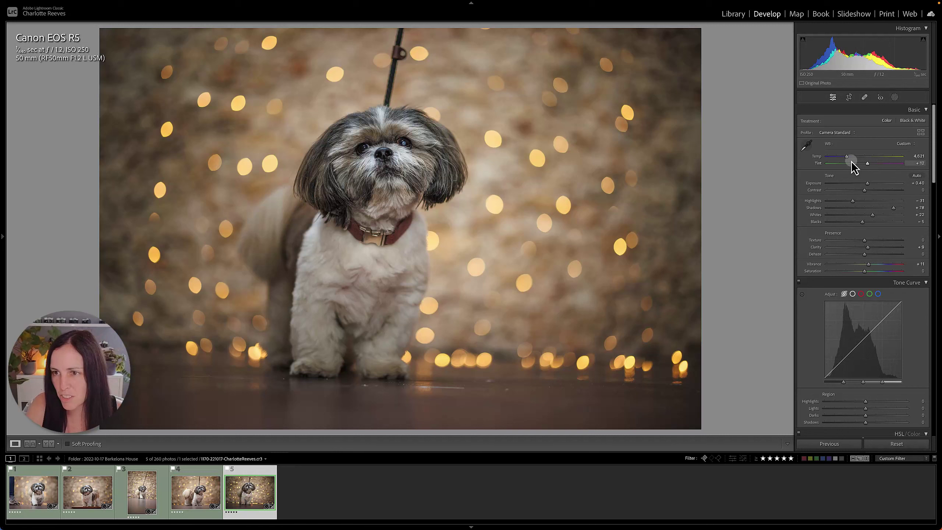
pyautogui.moveTo(848, 158); pyautogui.dragTo(846, 158)
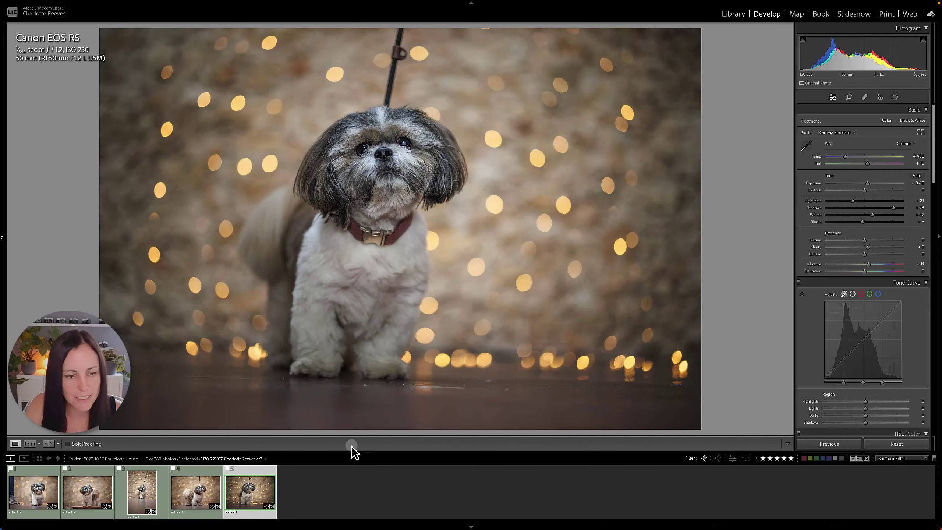
pyautogui.click(196, 493)
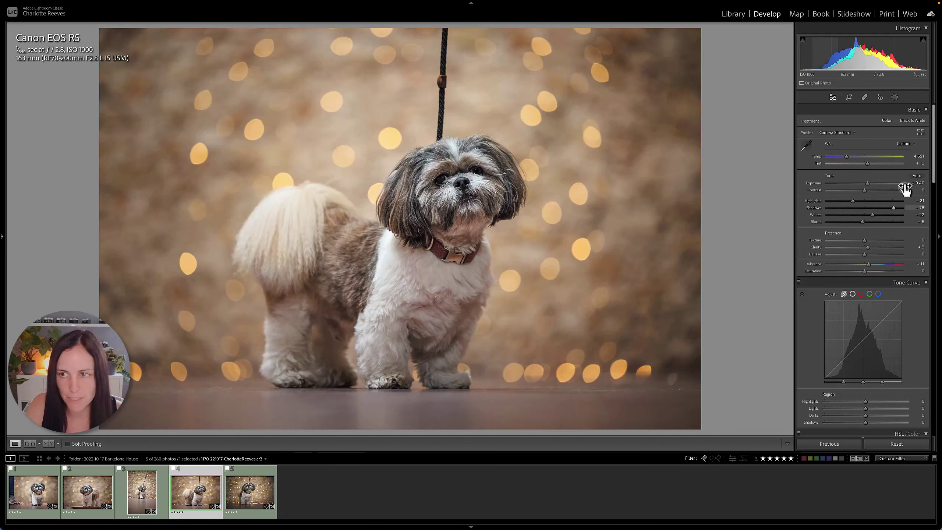
pyautogui.click(251, 496)
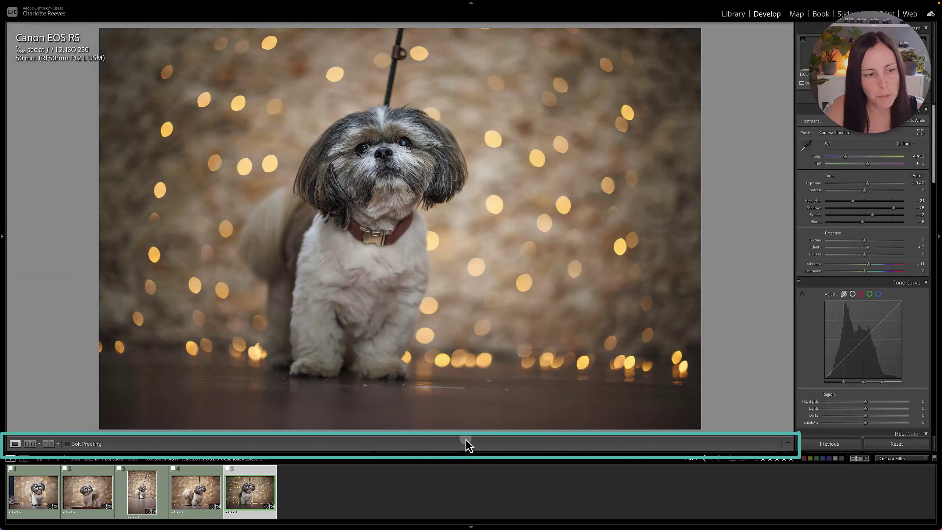
pyautogui.press('t')
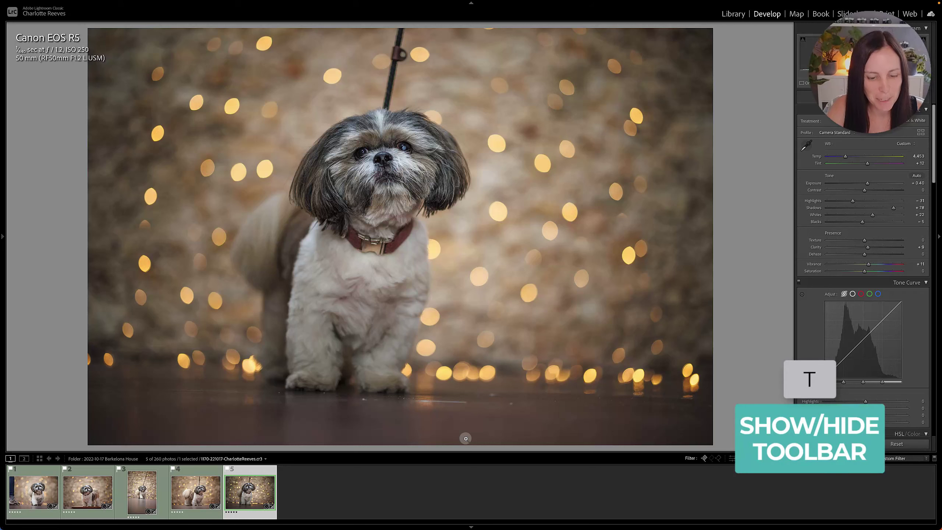
pyautogui.press('t')
pyautogui.press('t')
pyautogui.press('t')
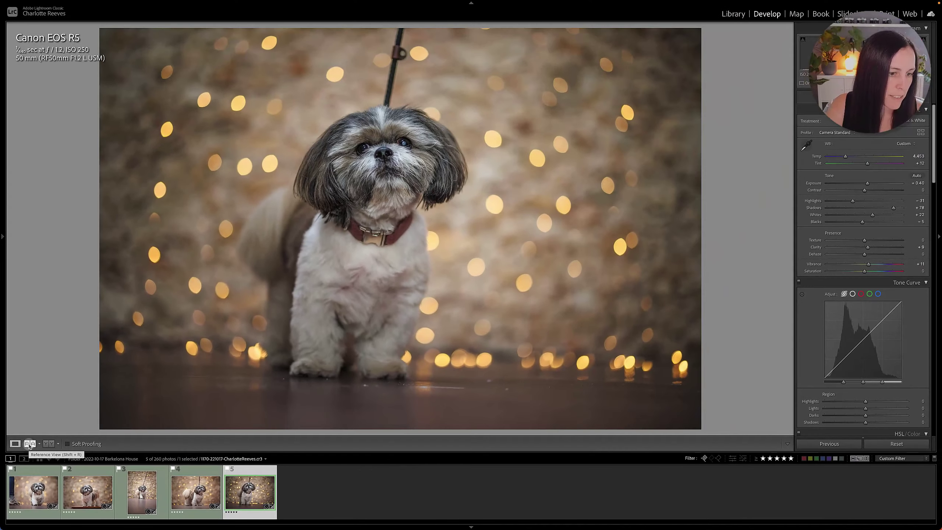
# Open Reference View with photo 4 as the reference and photo 5 as the active photo.
pyautogui.click(59, 376)
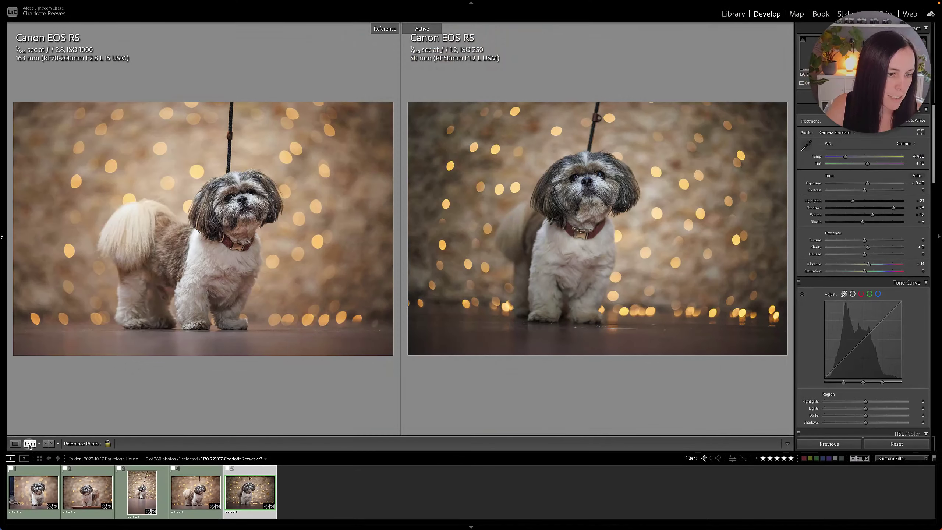
pyautogui.rightClick(202, 497)
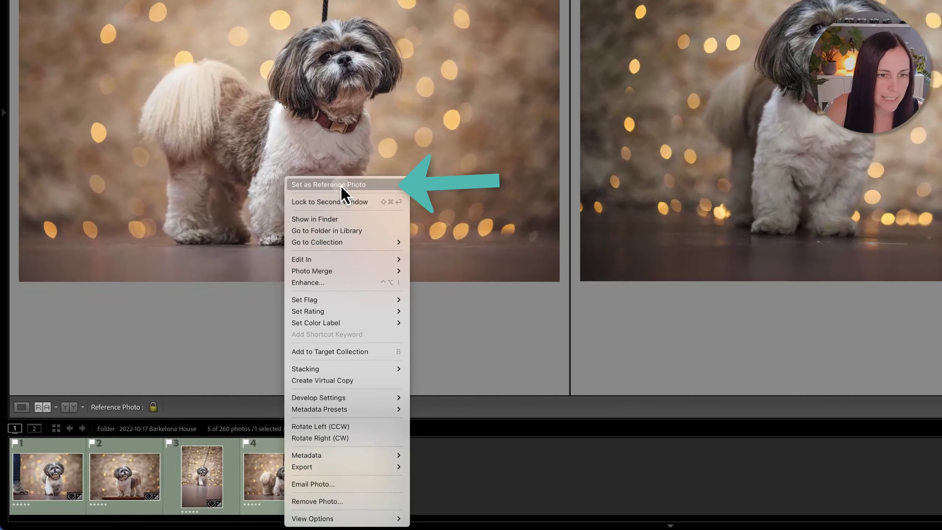
pyautogui.click(488, 320)
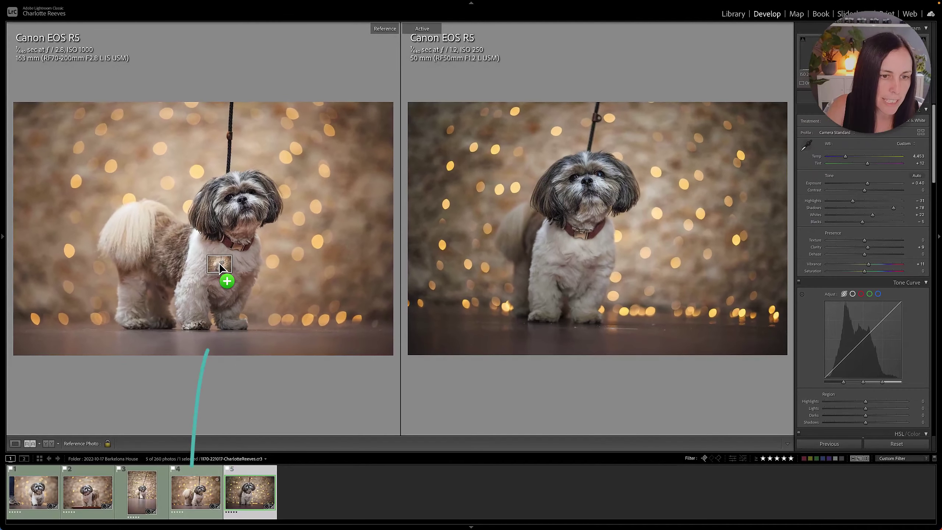
pyautogui.moveTo(142, 489); pyautogui.dragTo(200, 294)
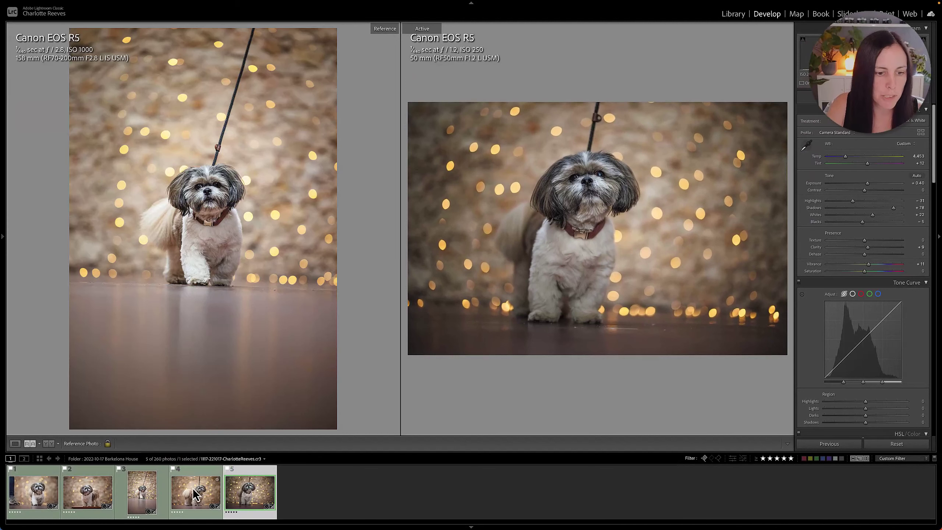
pyautogui.moveTo(192, 494); pyautogui.dragTo(234, 263)
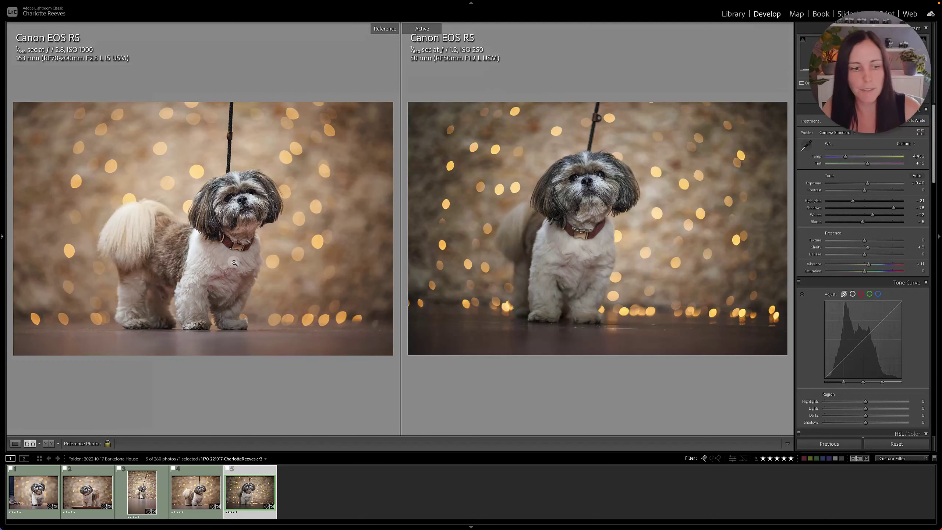
pyautogui.click(94, 500)
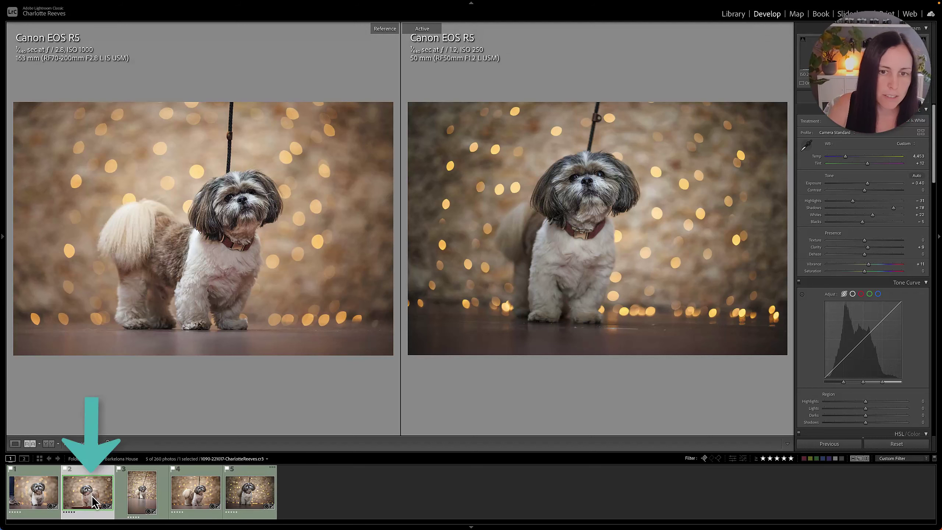
pyautogui.click(261, 499)
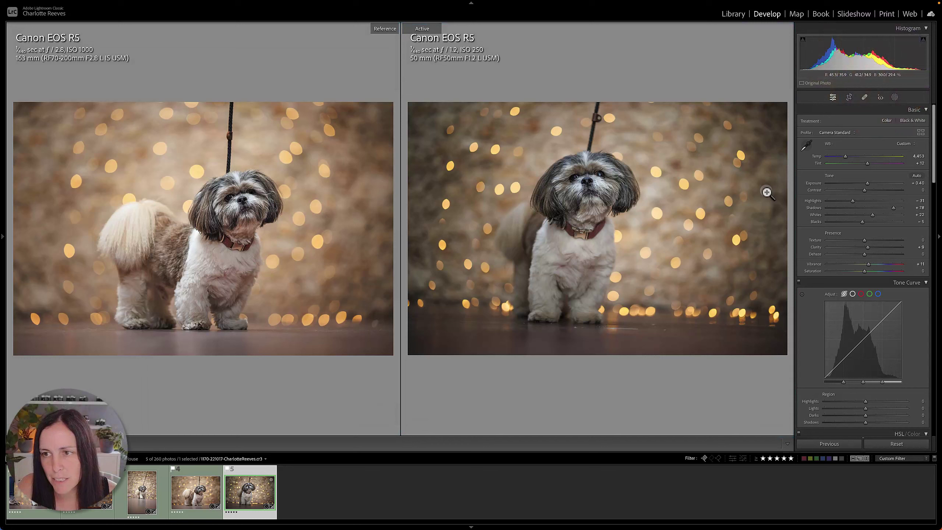
# Adjust photo 5 to match the reference, ending at Temp 4,634 and Exposure +0.75.
pyautogui.moveTo(845, 157); pyautogui.dragTo(869, 163)
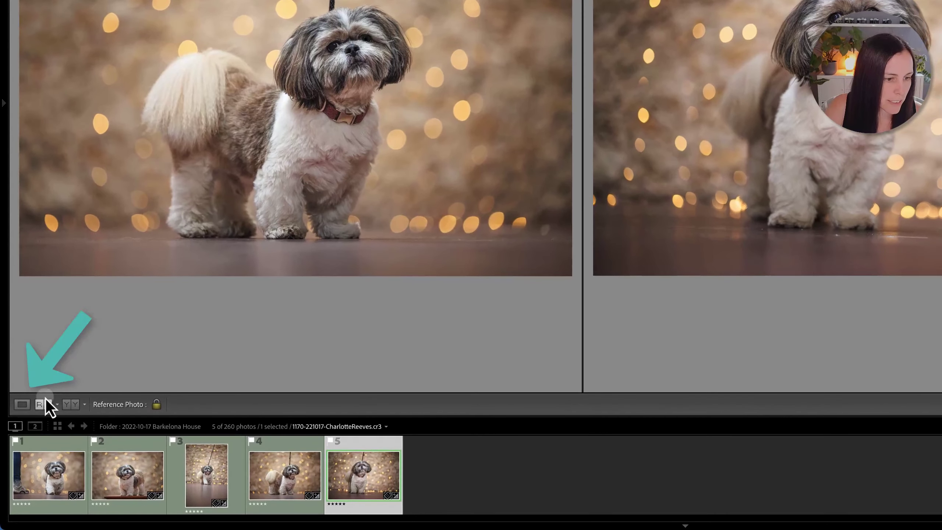
# Switch to Loupe view and flip between photos 4 and 5.
pyautogui.click(21, 405)
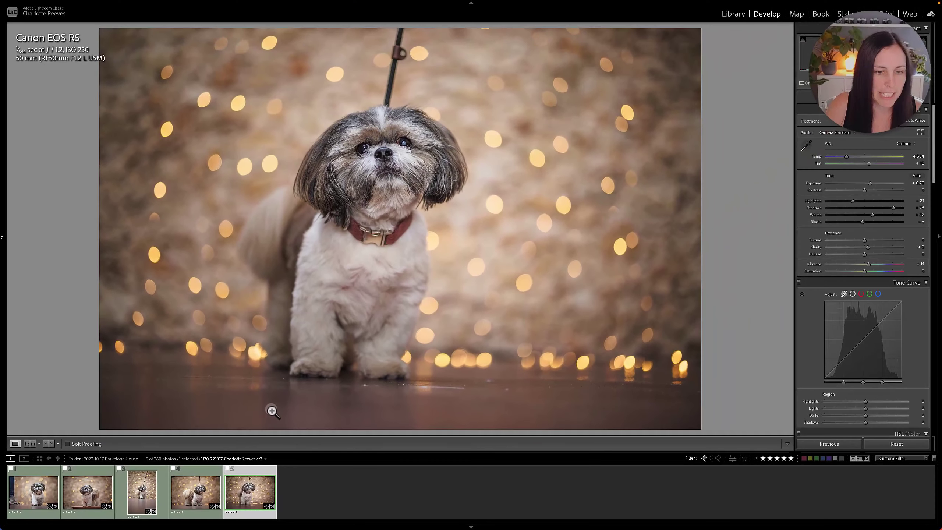
pyautogui.press('Left')
pyautogui.press('Right')
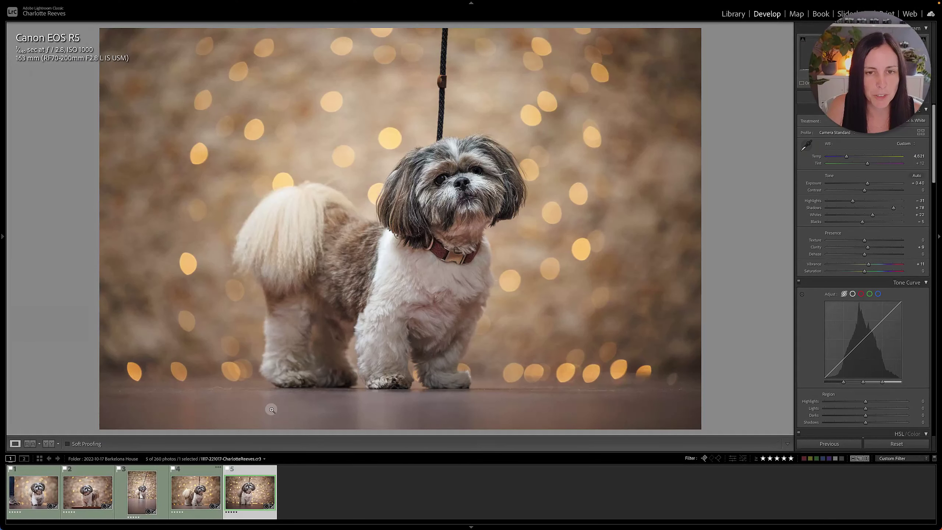